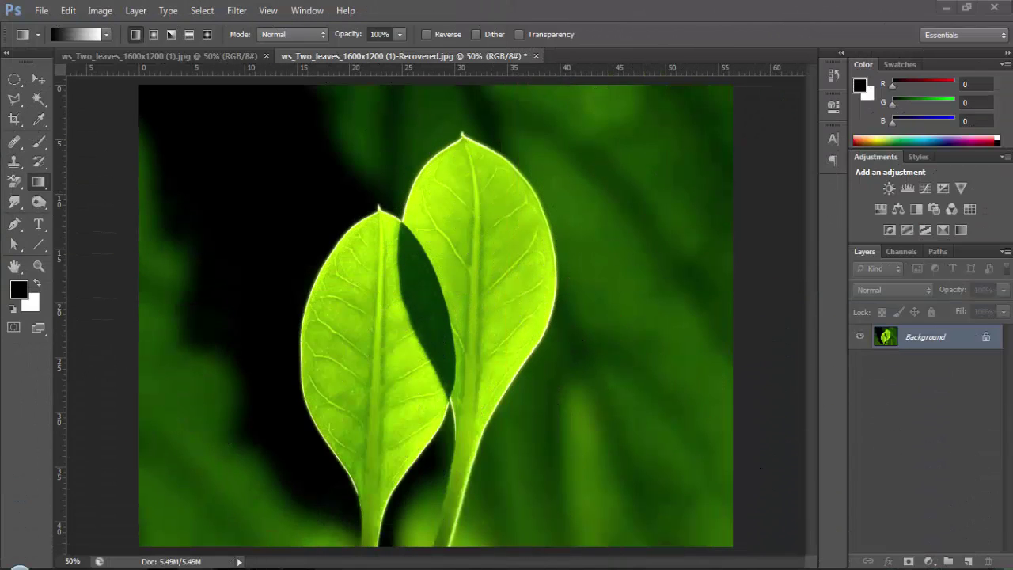
Step: Add Layer 1 and draw a small oval selection near the right leaf's tip
click(970, 561)
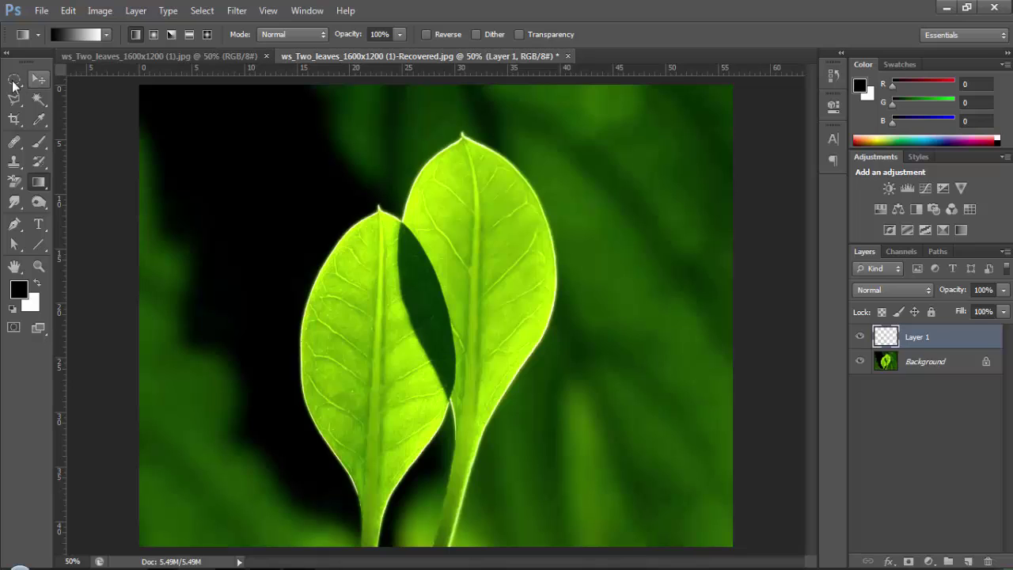
click(13, 82)
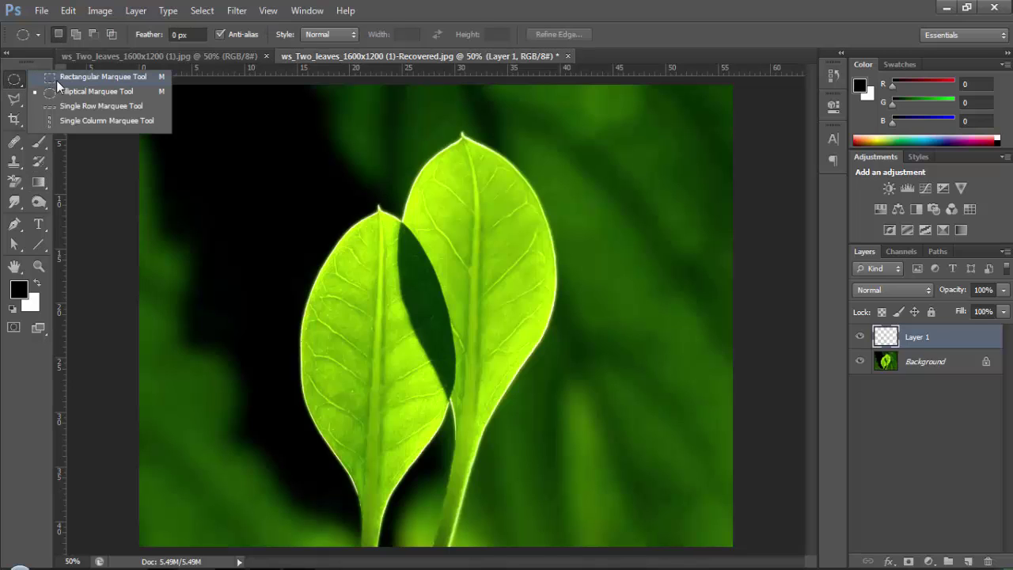
click(79, 91)
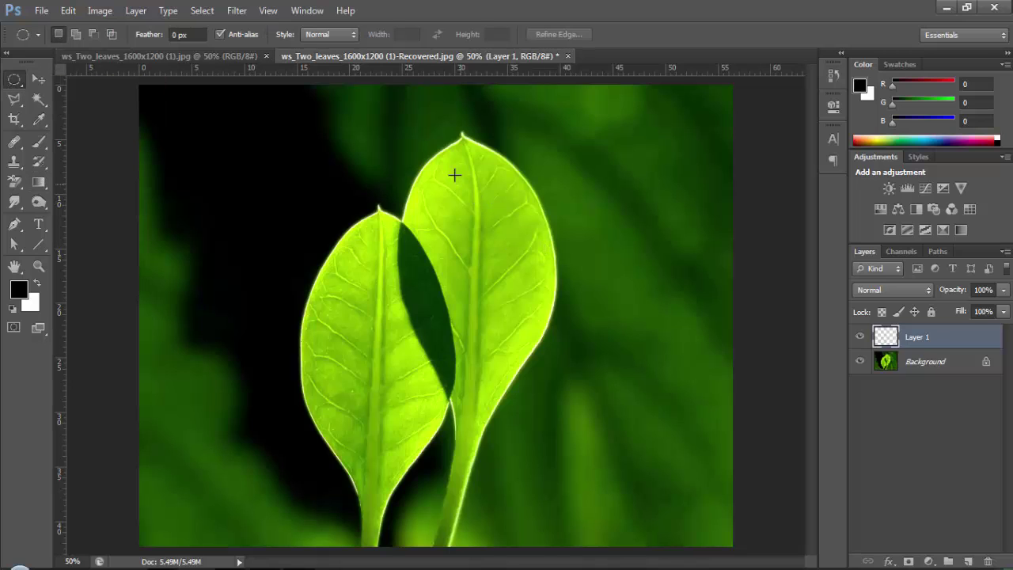
drag(458, 174, 482, 204)
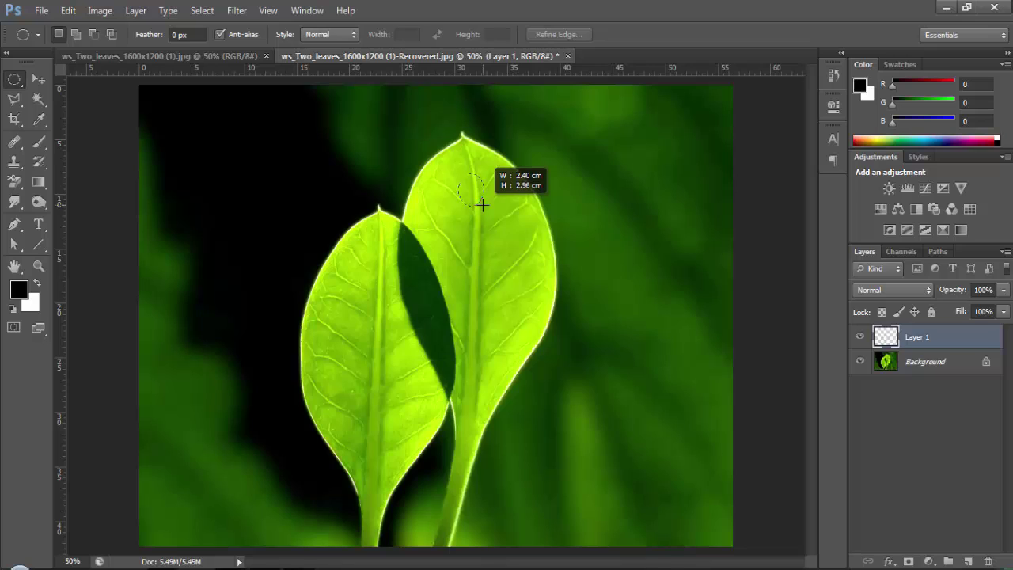
drag(482, 205, 482, 205)
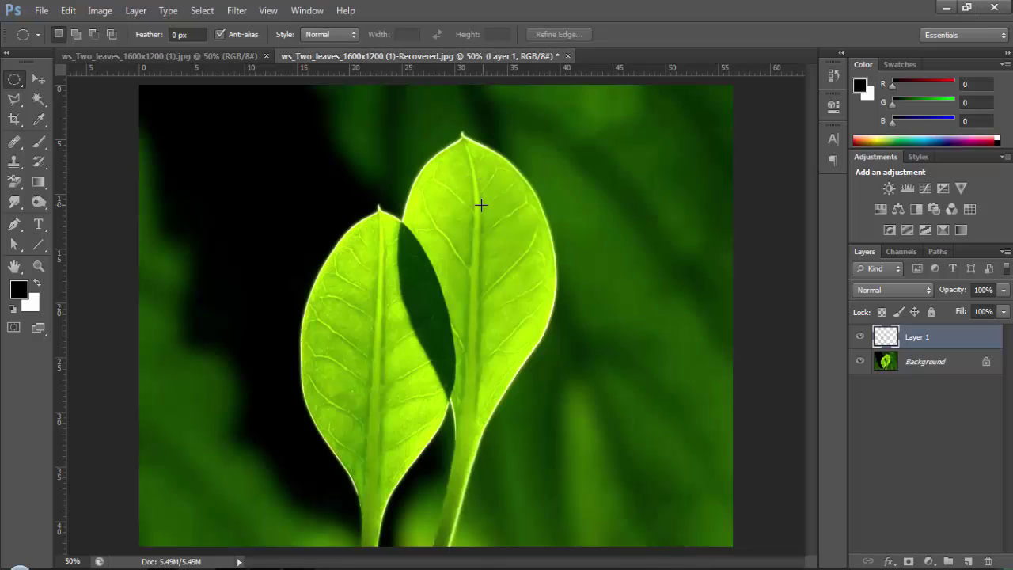
click(42, 183)
Step: Fill the oval with a Black, White gradient and set Layer 1's blend mode to Overlay
click(87, 184)
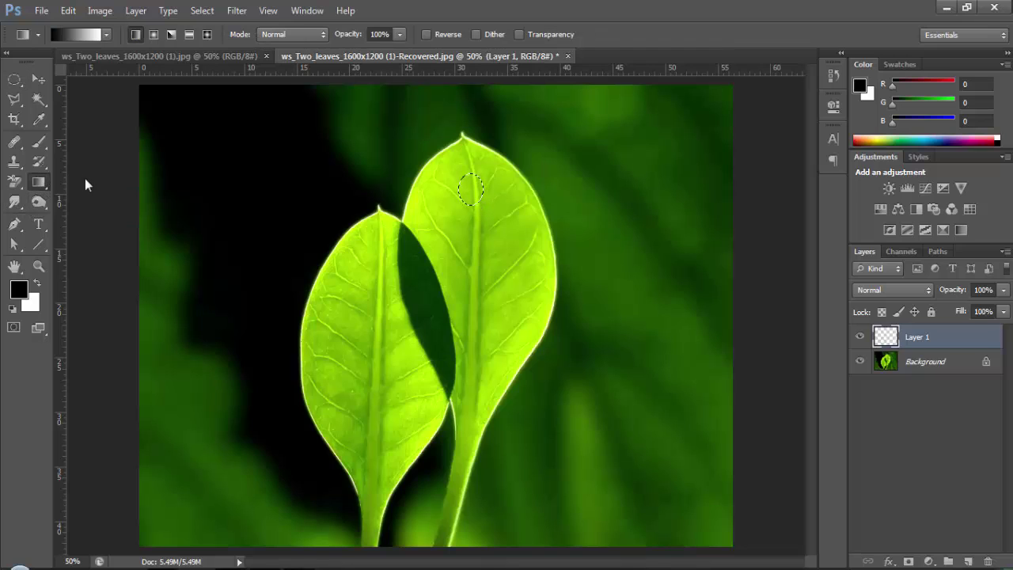
click(68, 36)
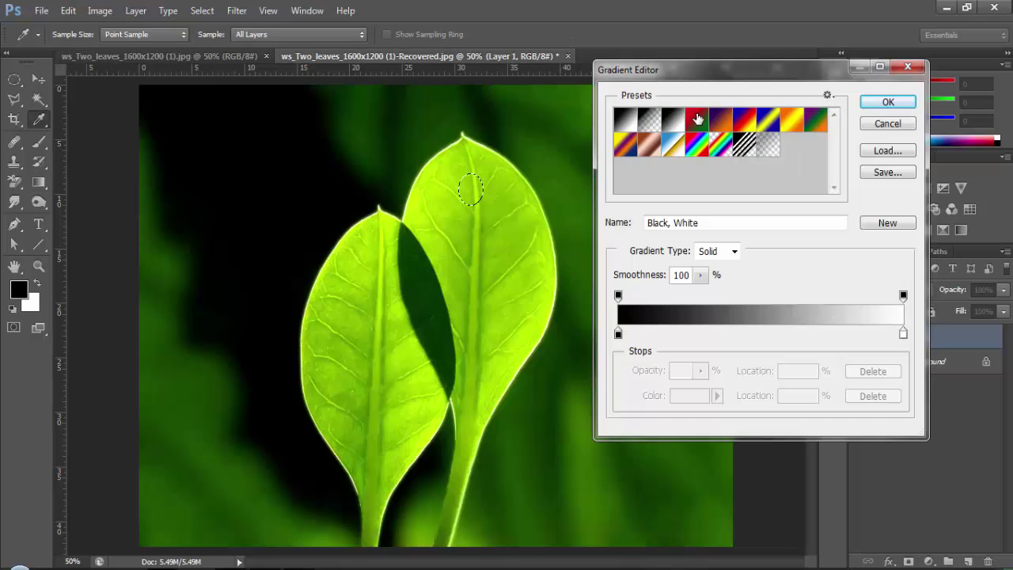
click(903, 99)
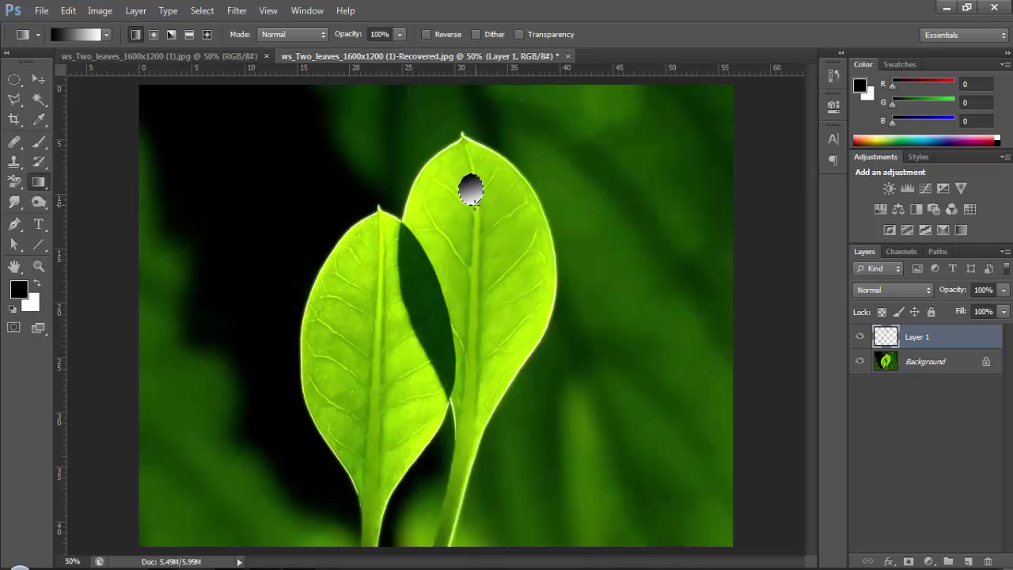
click(879, 291)
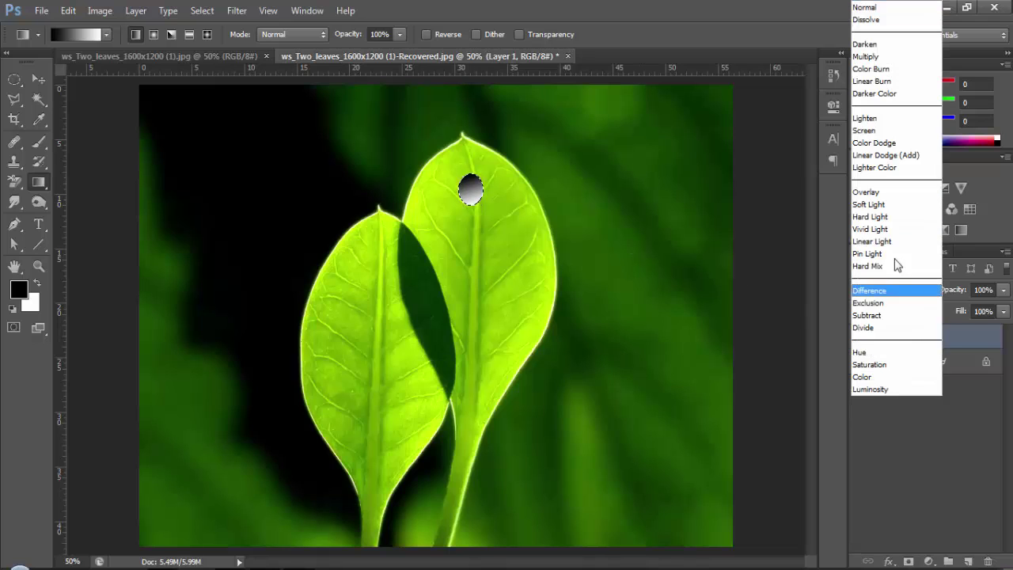
click(918, 198)
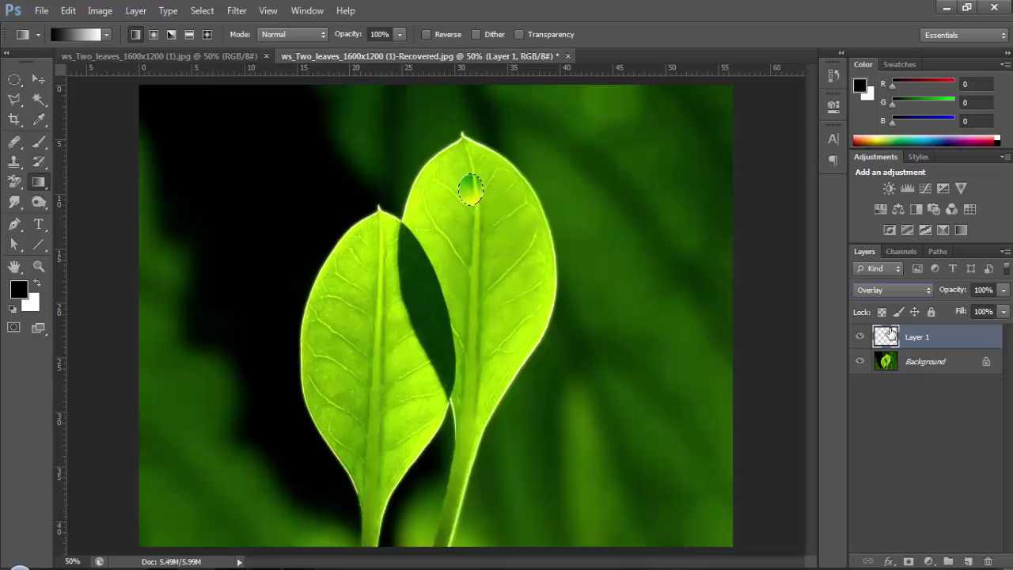
Step: Add a Linear Burn inner shadow at a 120° angle to Layer 1
right_click(920, 336)
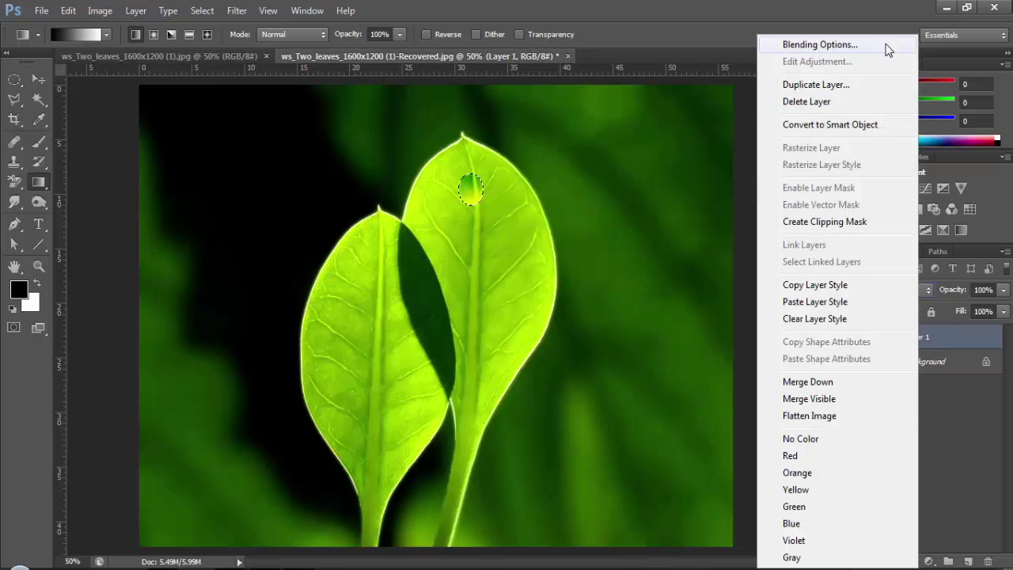
click(886, 44)
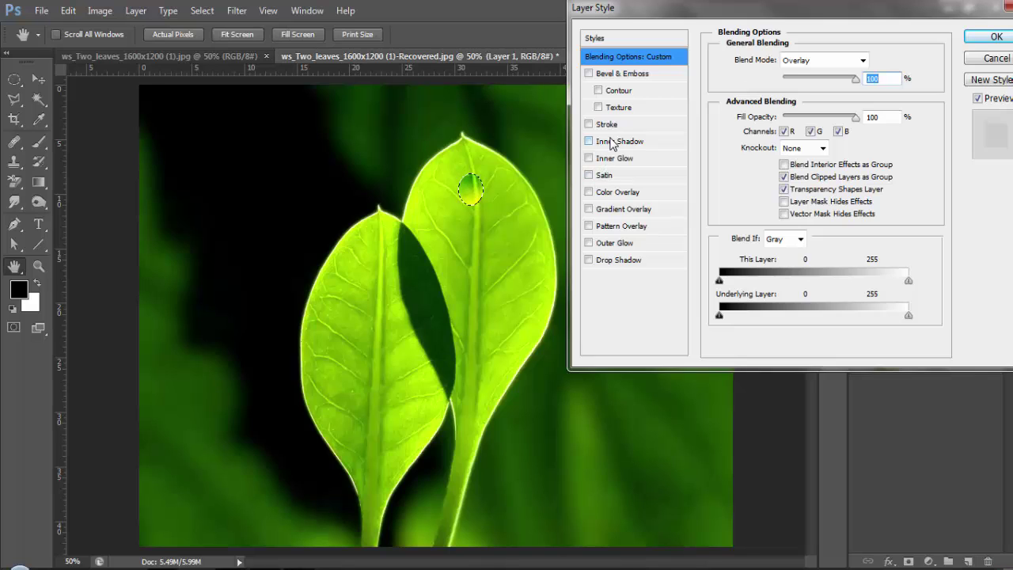
click(611, 143)
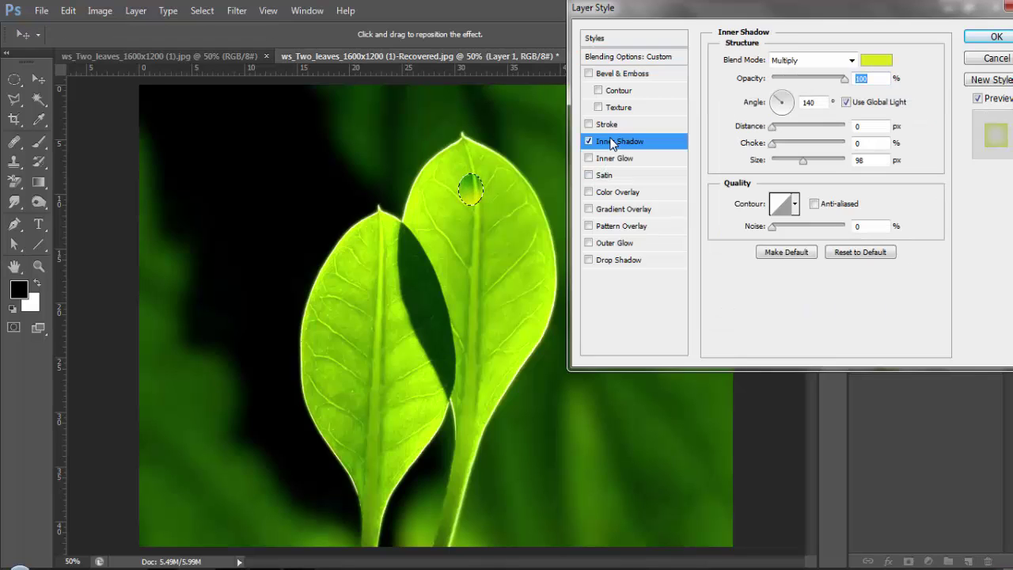
click(851, 61)
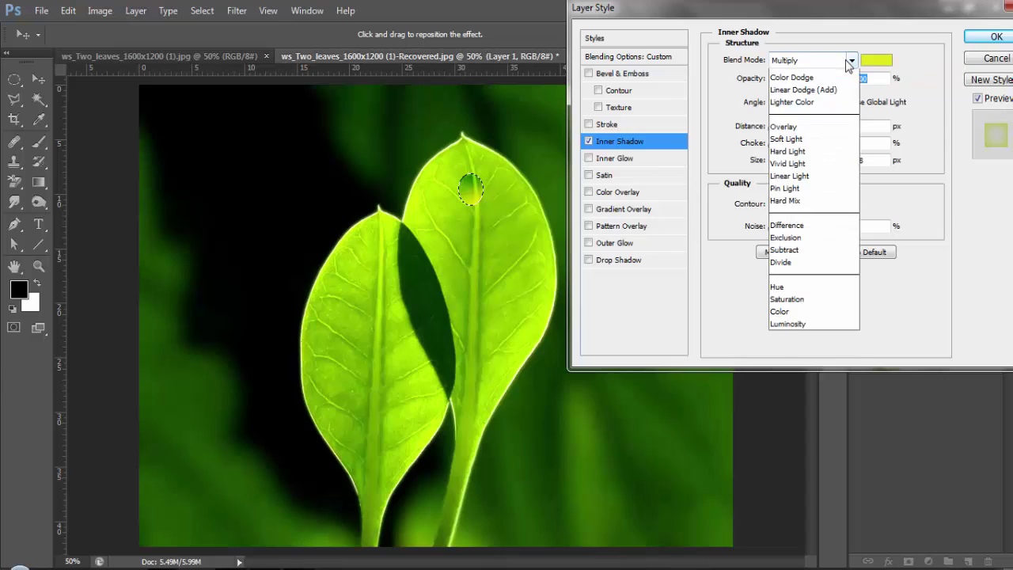
click(800, 150)
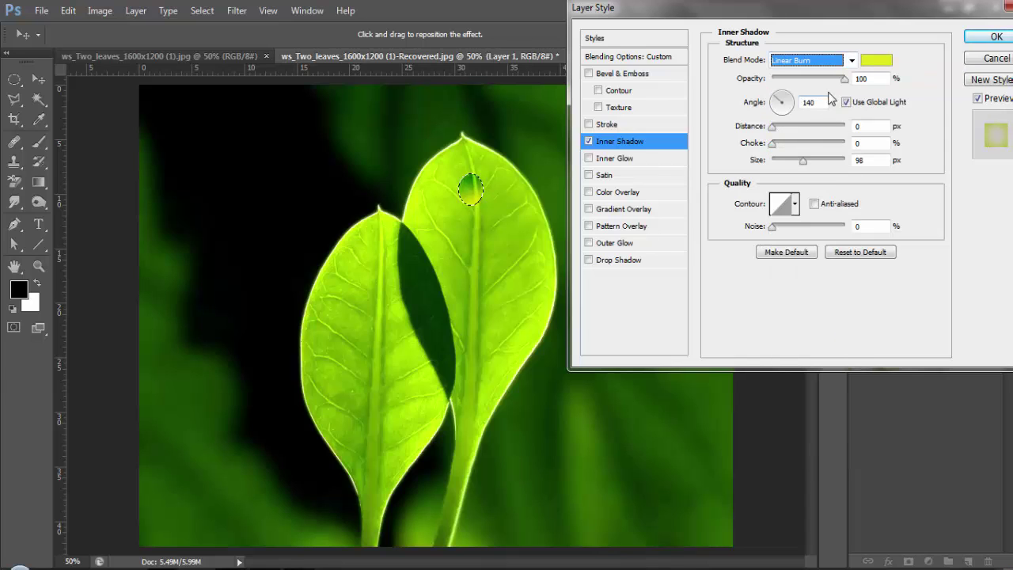
click(819, 101)
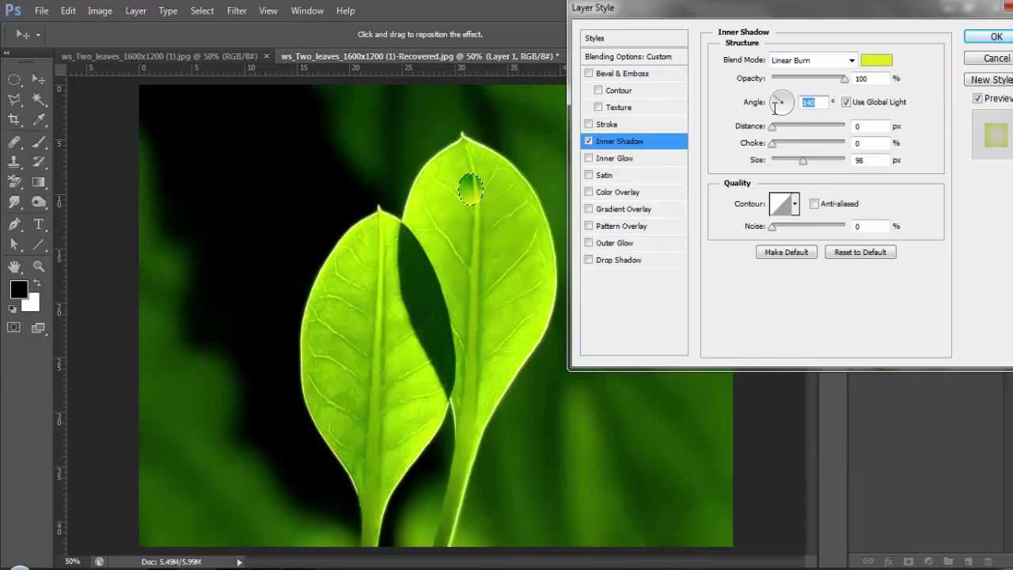
text(120)
Step: Turn off Global Light and set the inner shadow's distance 4, choke 1, size 4
click(846, 103)
key(Tab)
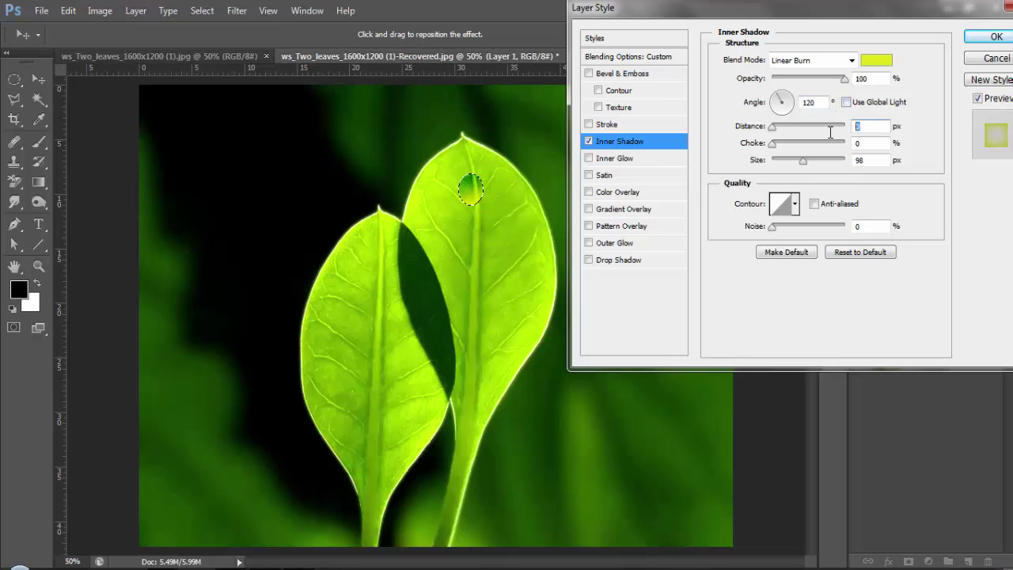
text(4)
key(Tab)
text(1)
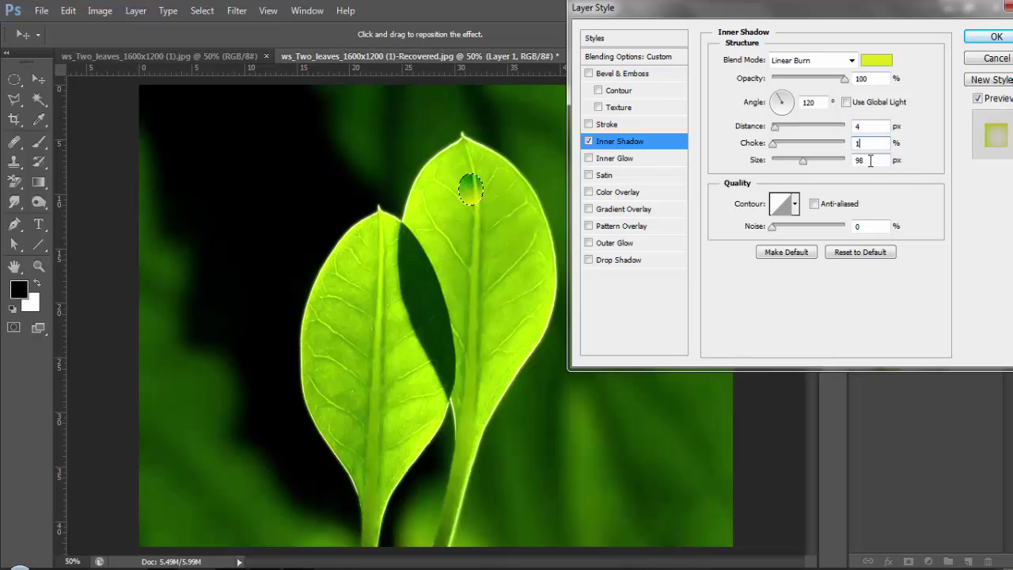
key(Tab)
text(4)
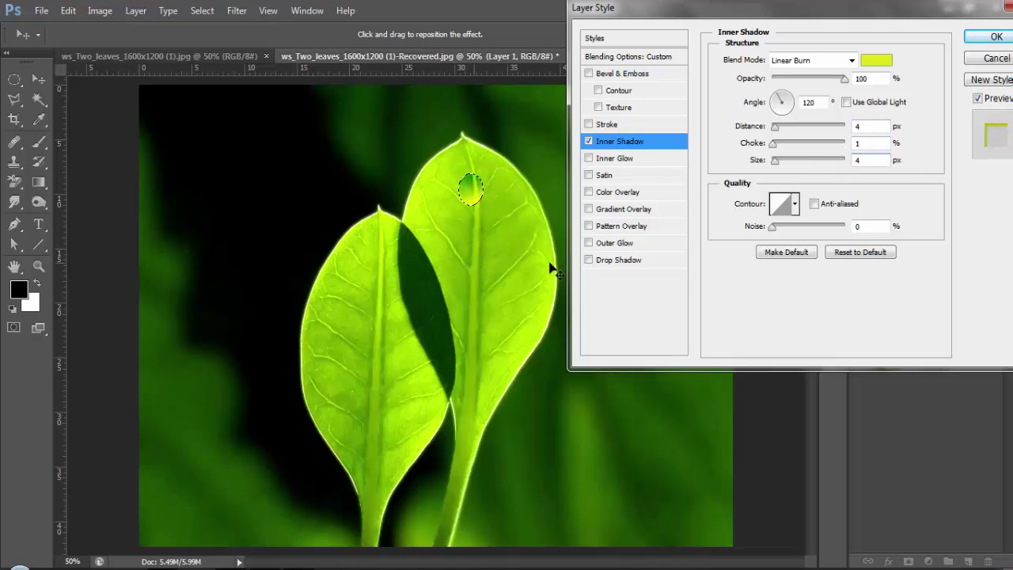
Step: Add a drop shadow, change the inner shadow angle to -30, and apply the styles
click(589, 259)
click(850, 63)
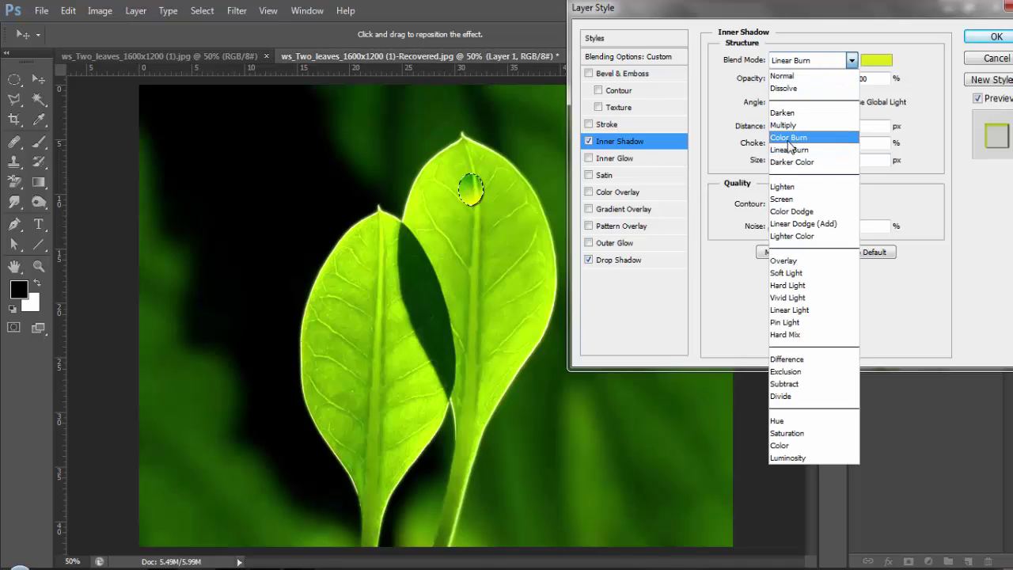
click(794, 154)
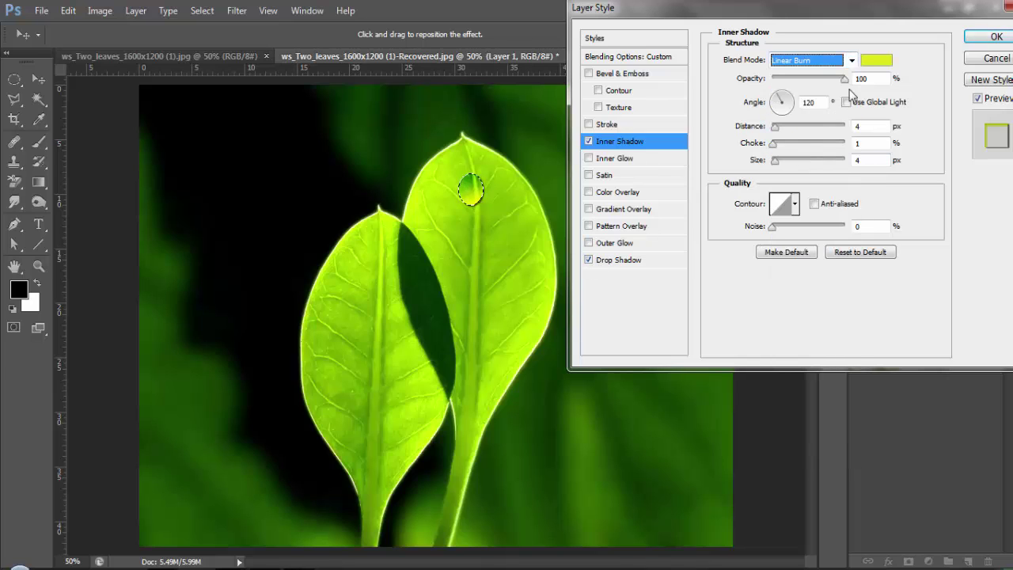
click(809, 102)
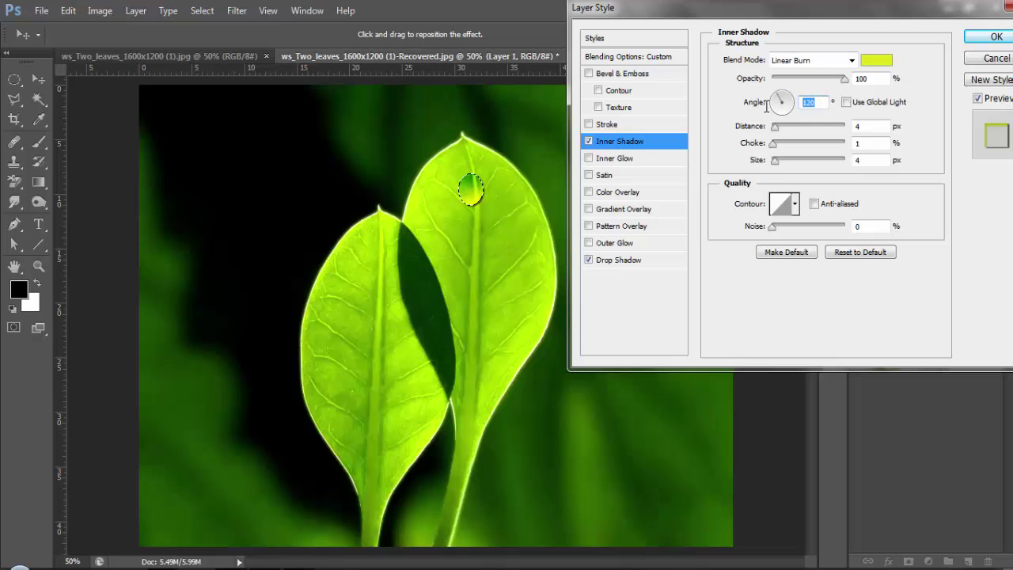
text(-30)
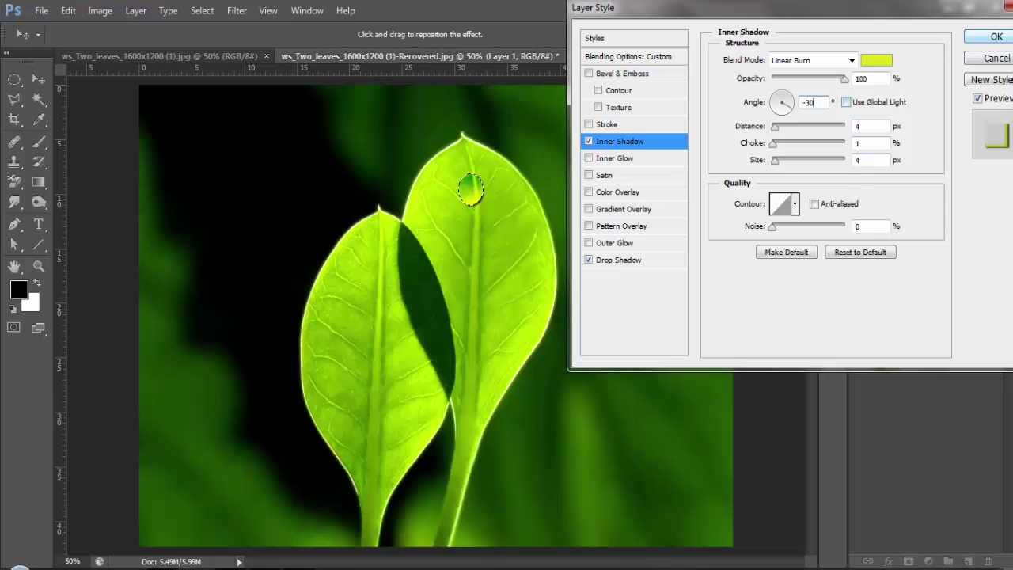
click(1005, 38)
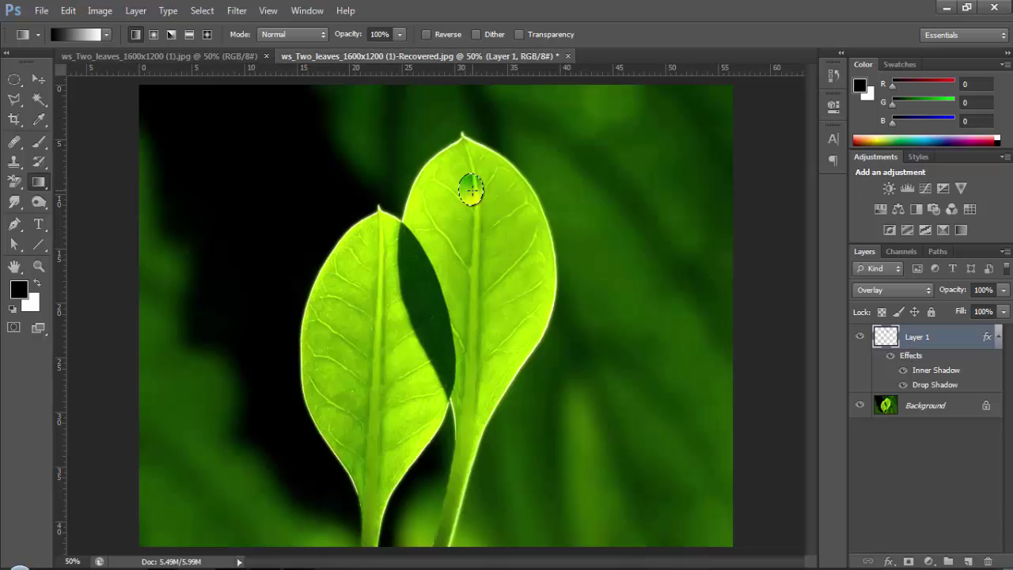
Step: Place two droplet copies lower on the right leaf, undo them, and deselect
drag(471, 190, 480, 309)
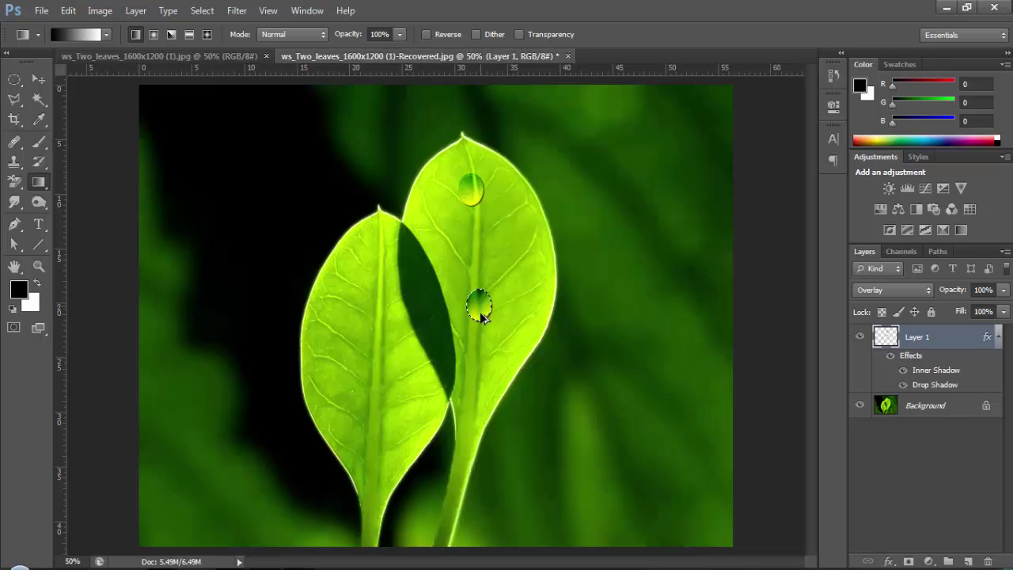
drag(482, 310, 484, 412)
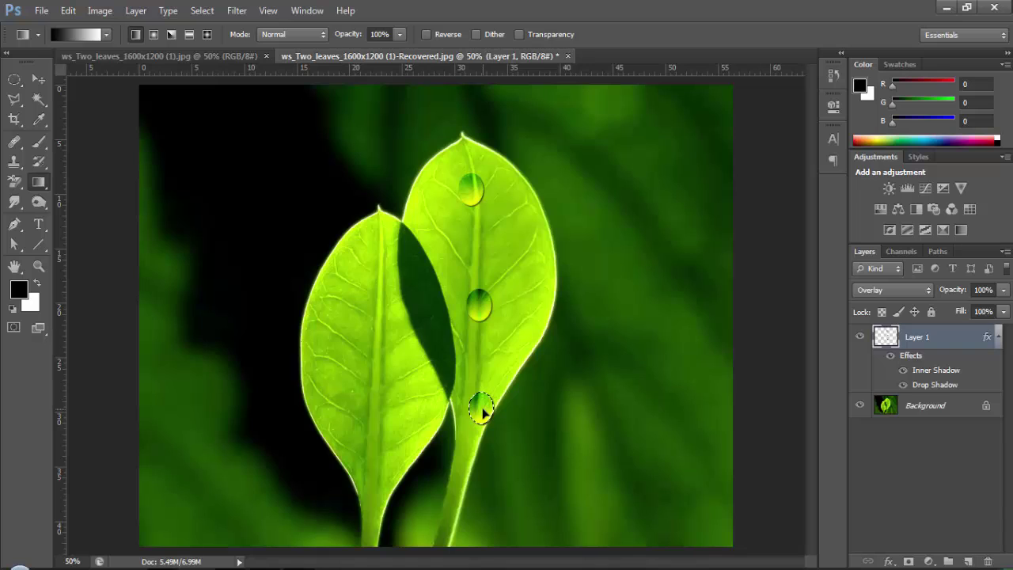
key(ctrl+z)
key(ctrl+z)
key(ctrl+z)
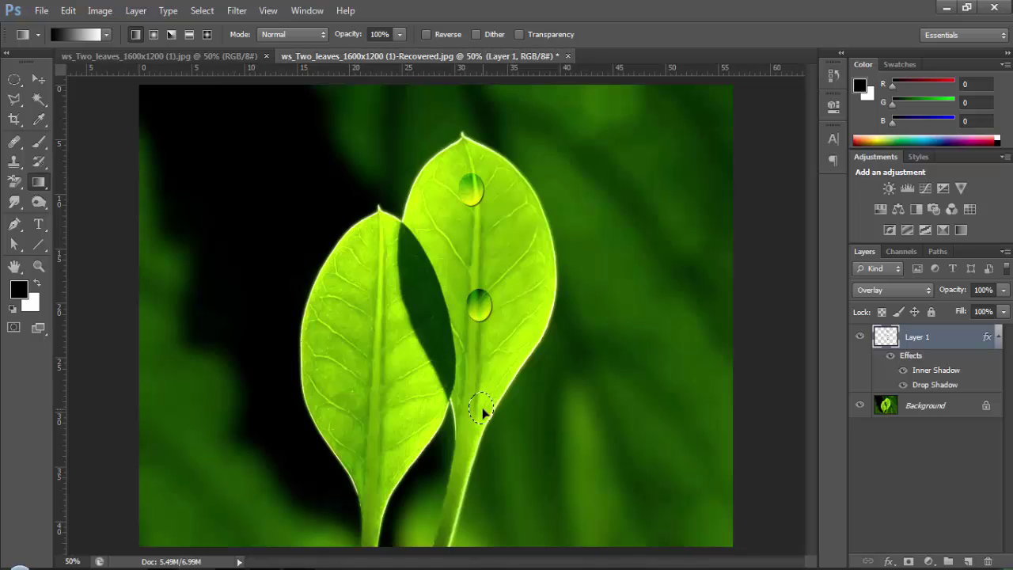
key(ctrl+alt+z)
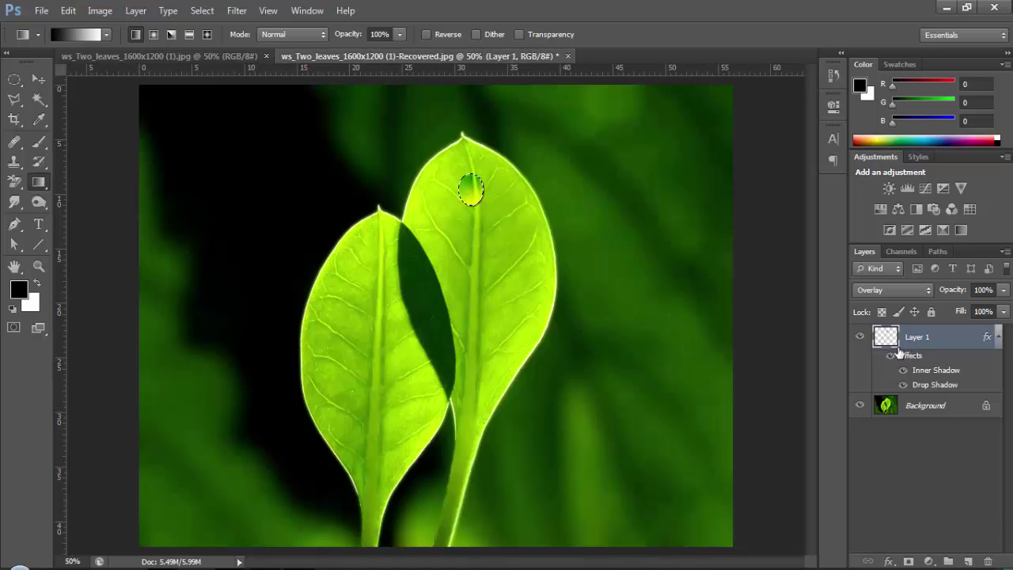
key(ctrl+d)
Step: Place droplet copies down the right leaf, at its edge, and on the right stem
drag(469, 192, 477, 247)
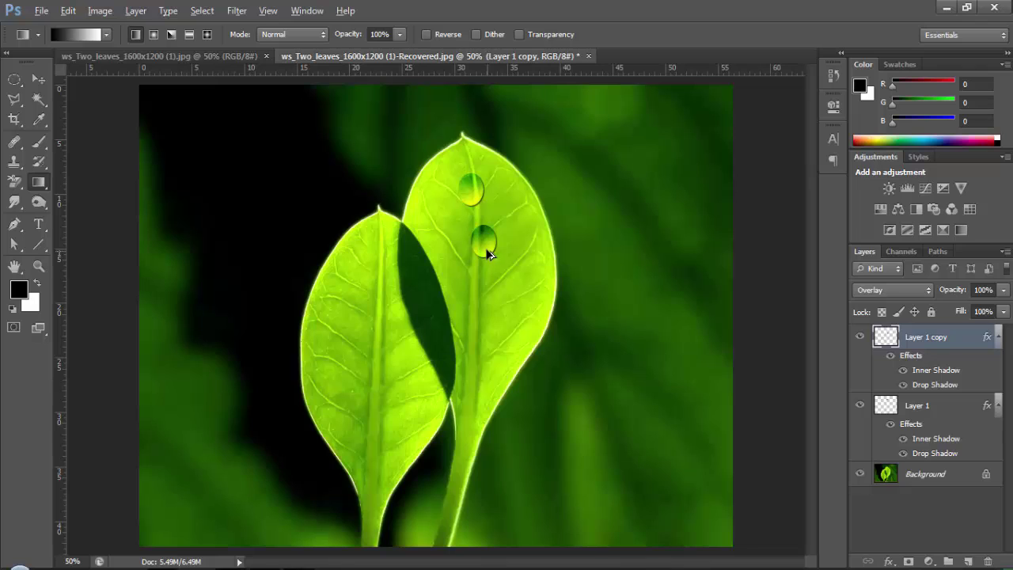
mouse_move(479, 247)
mouse_down()
mouse_move(475, 308)
mouse_move(546, 322)
mouse_up()
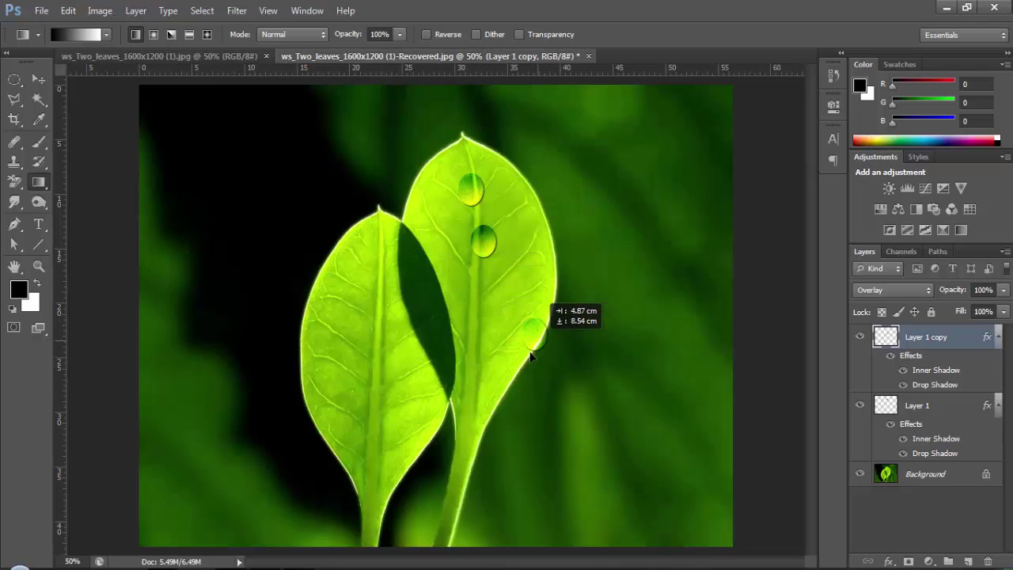
drag(547, 324, 527, 361)
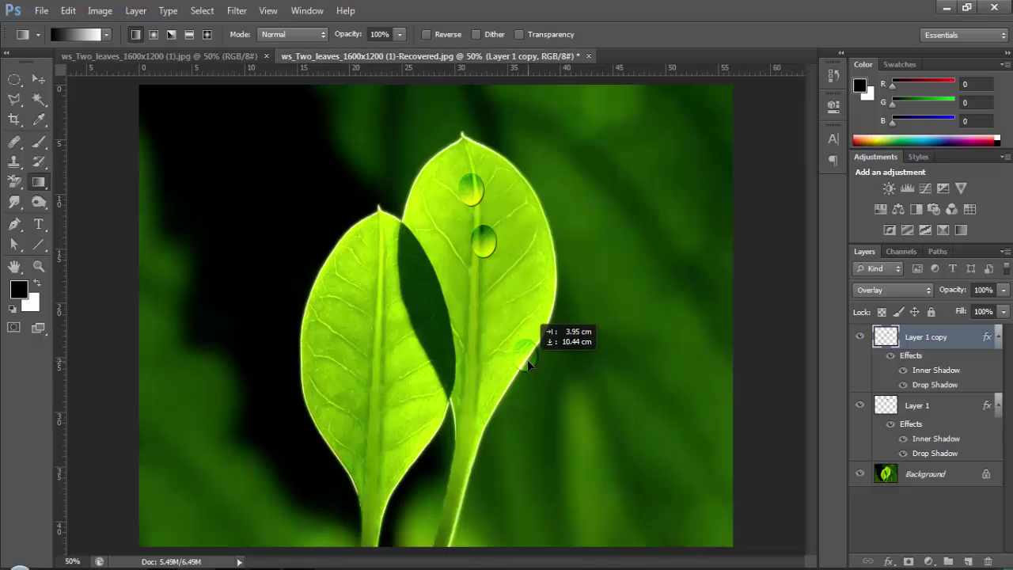
key(ctrl+j)
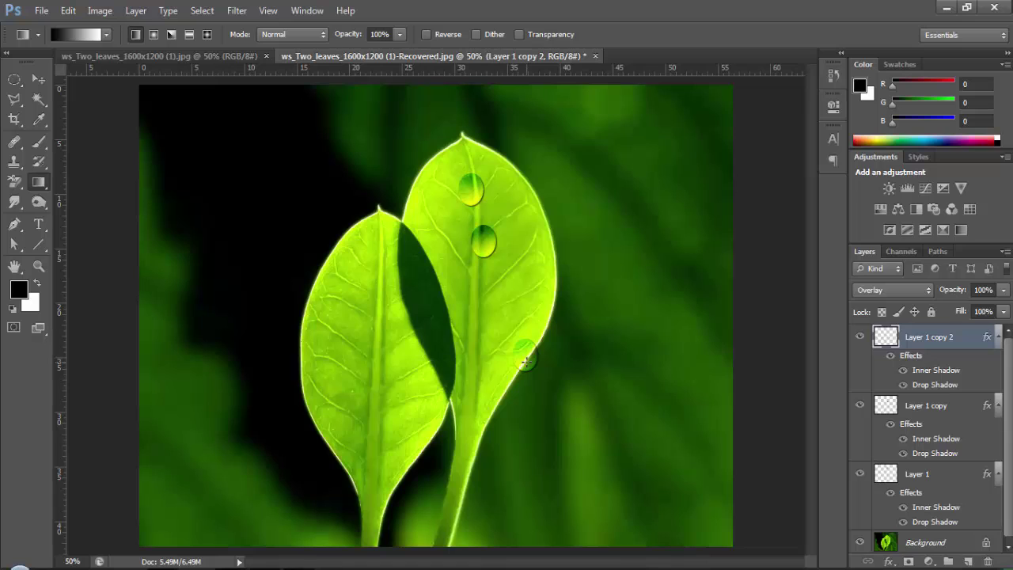
drag(506, 400, 465, 485)
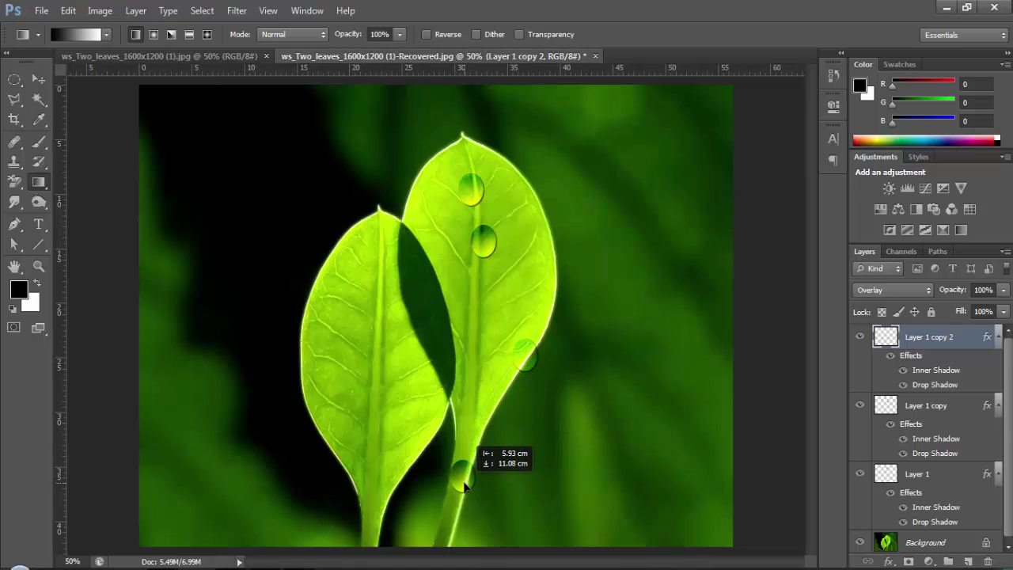
Step: Duplicate the droplet onto new layers positioned on the left leaf and near its base
key(ctrl+j)
mouse_move(465, 486)
mouse_down()
mouse_move(471, 475)
mouse_move(320, 299)
mouse_up()
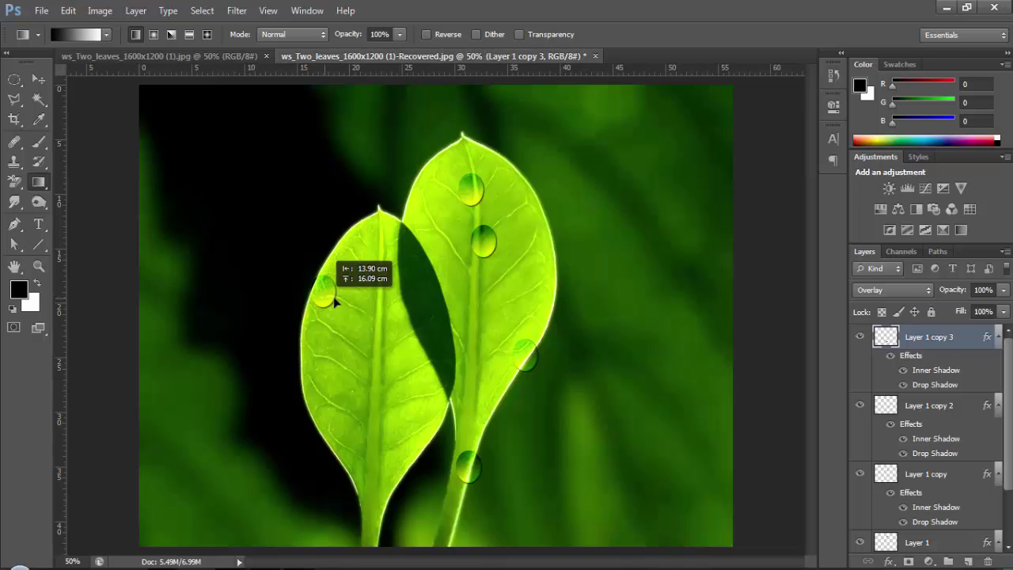
key(ctrl+j)
mouse_move(320, 299)
mouse_down()
mouse_move(334, 299)
mouse_move(376, 518)
mouse_move(393, 525)
mouse_up()
key(ctrl+j)
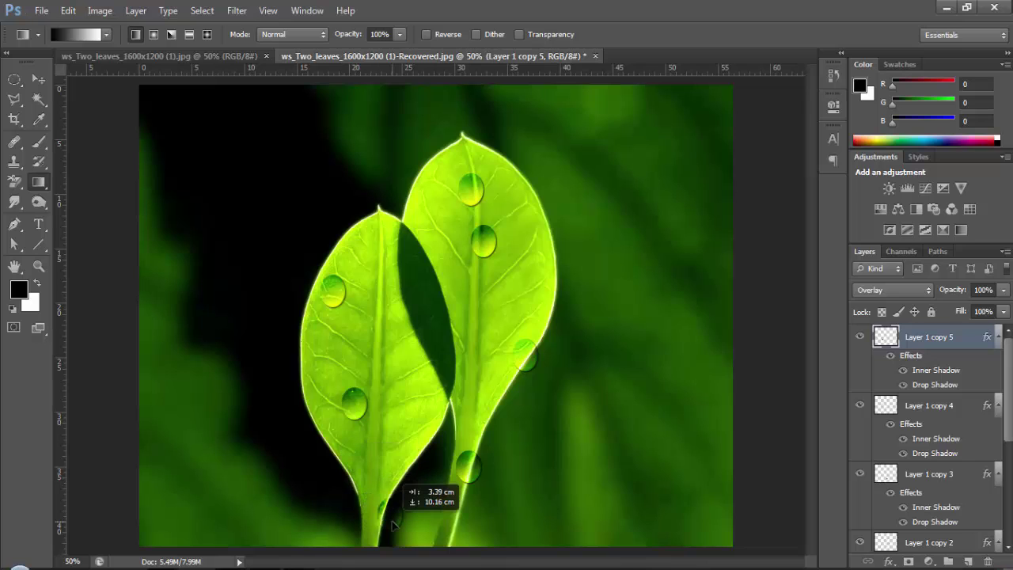
drag(393, 524, 379, 514)
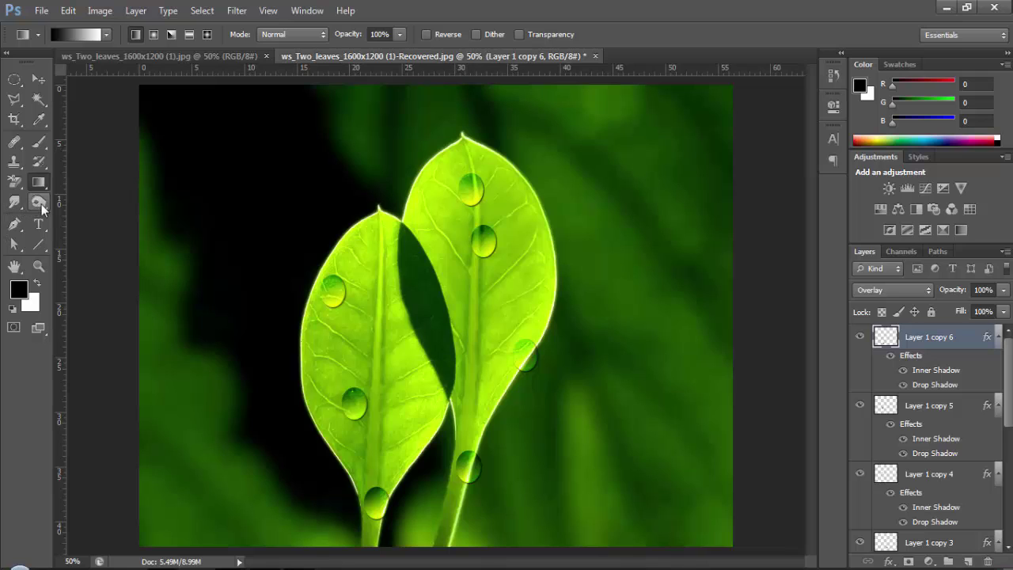
Step: Smudge the left stem droplet downward, then select the Layer 1 copy 4 layer
click(41, 203)
click(17, 209)
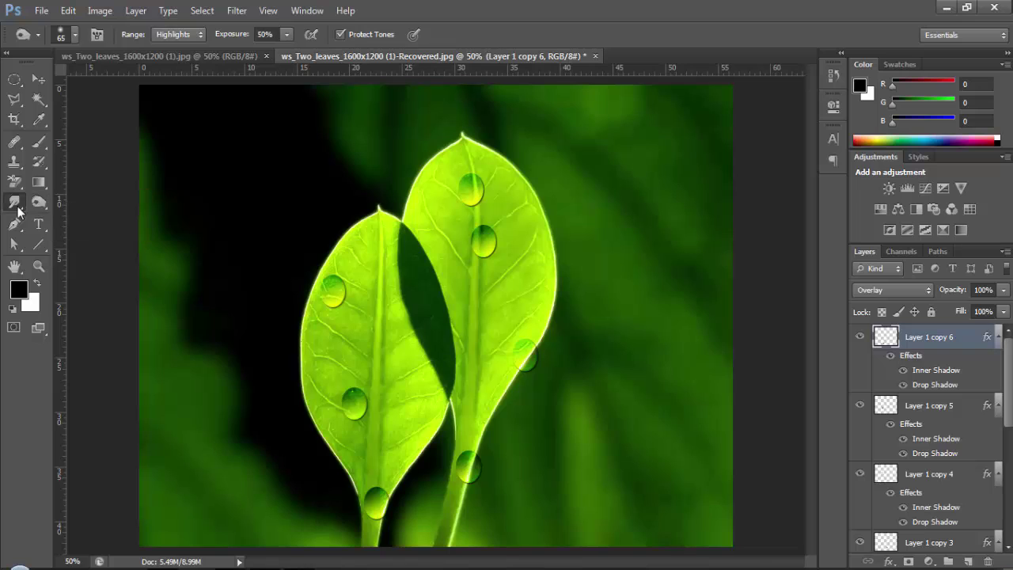
click(57, 231)
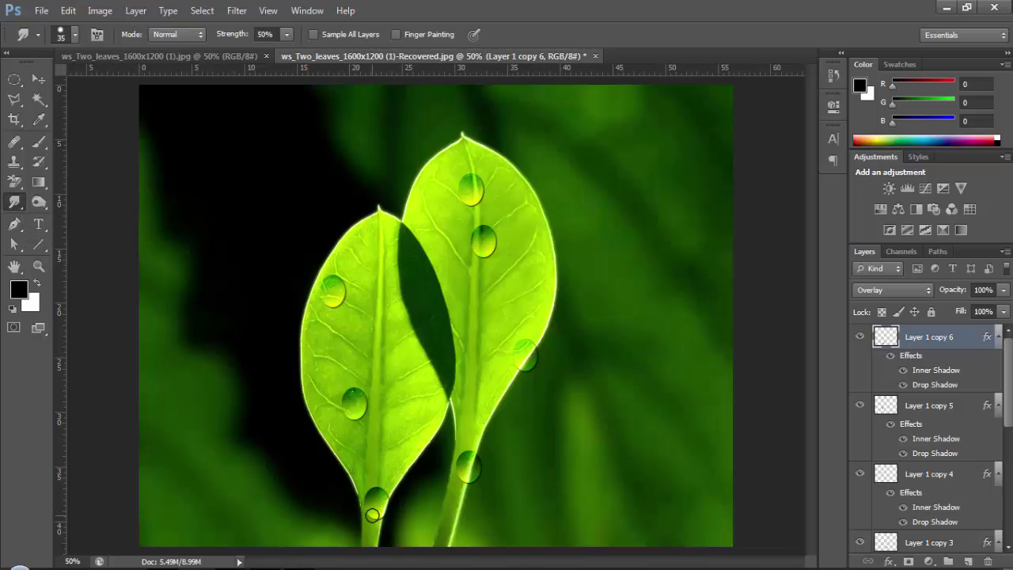
drag(372, 516, 372, 521)
drag(378, 522, 377, 530)
click(931, 473)
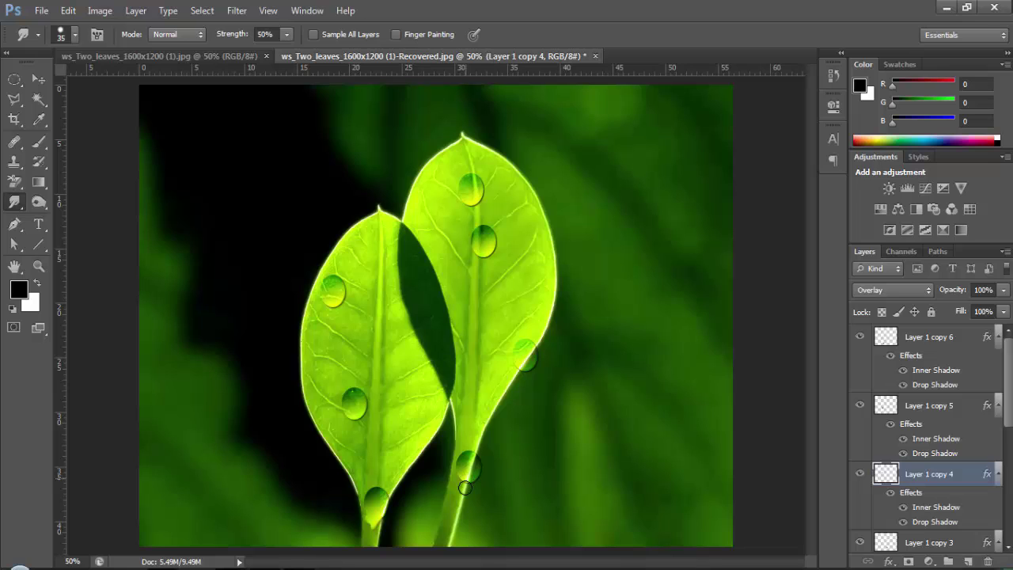
drag(467, 479, 472, 481)
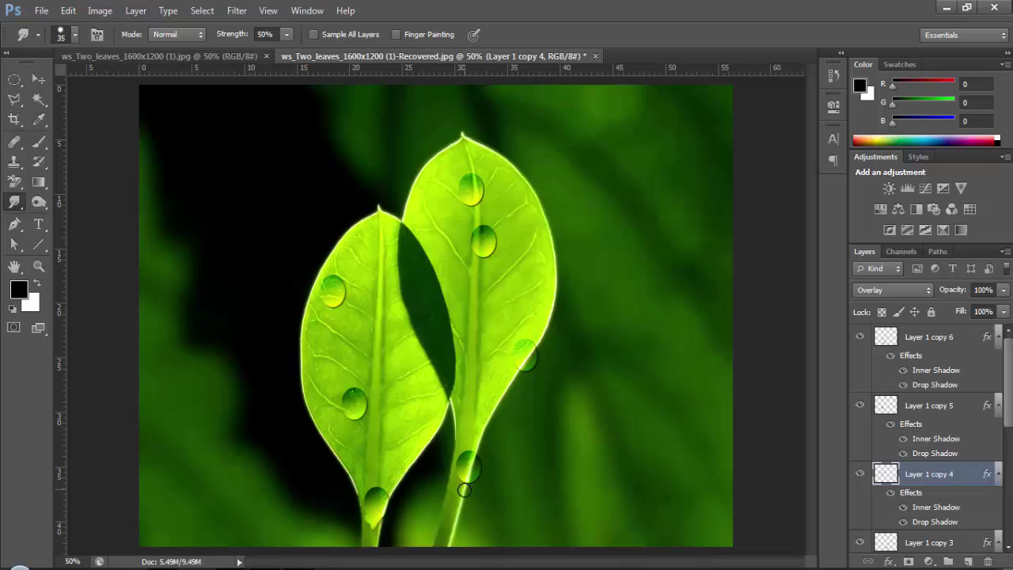
double_click(931, 472)
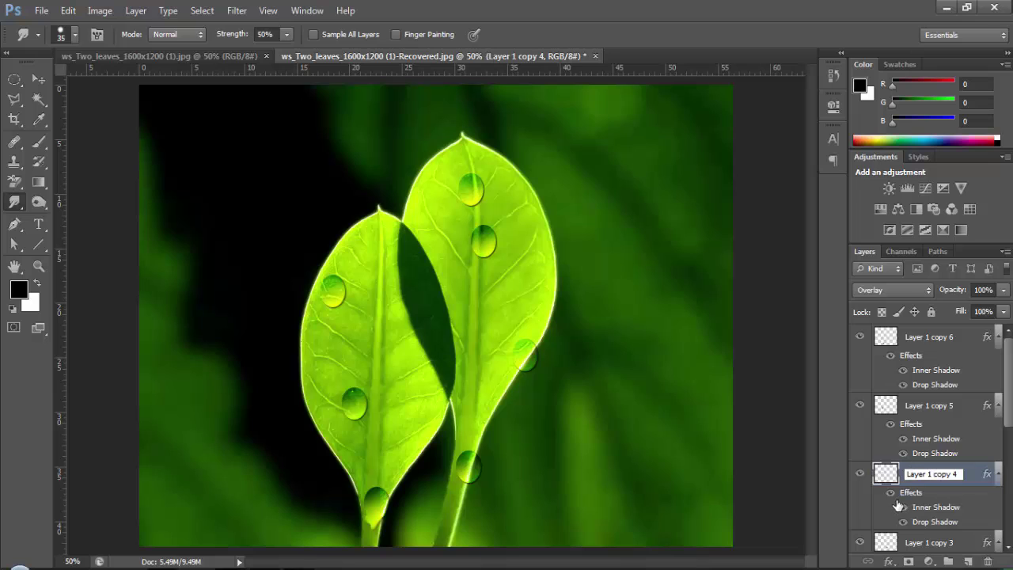
click(891, 480)
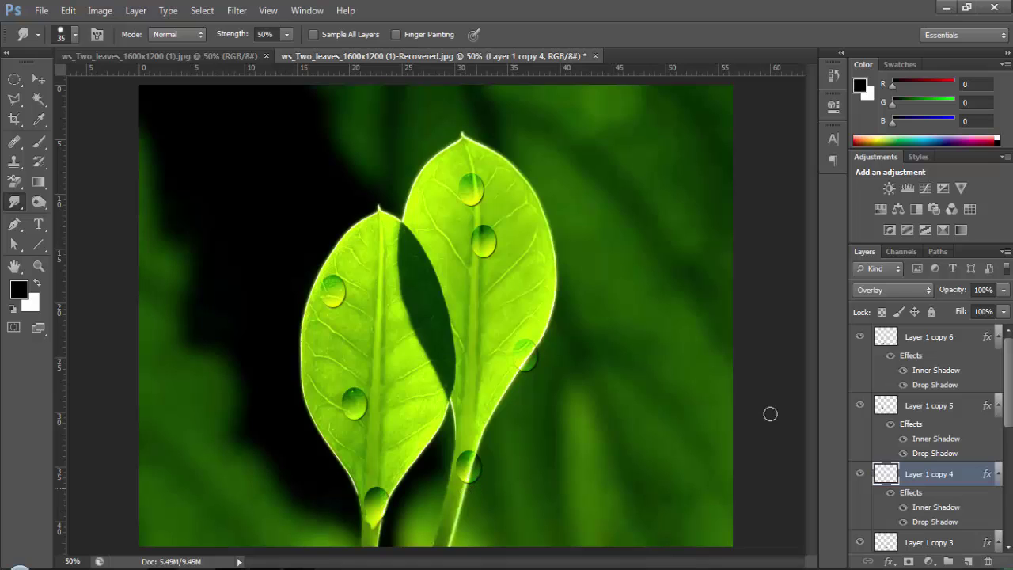
click(914, 409)
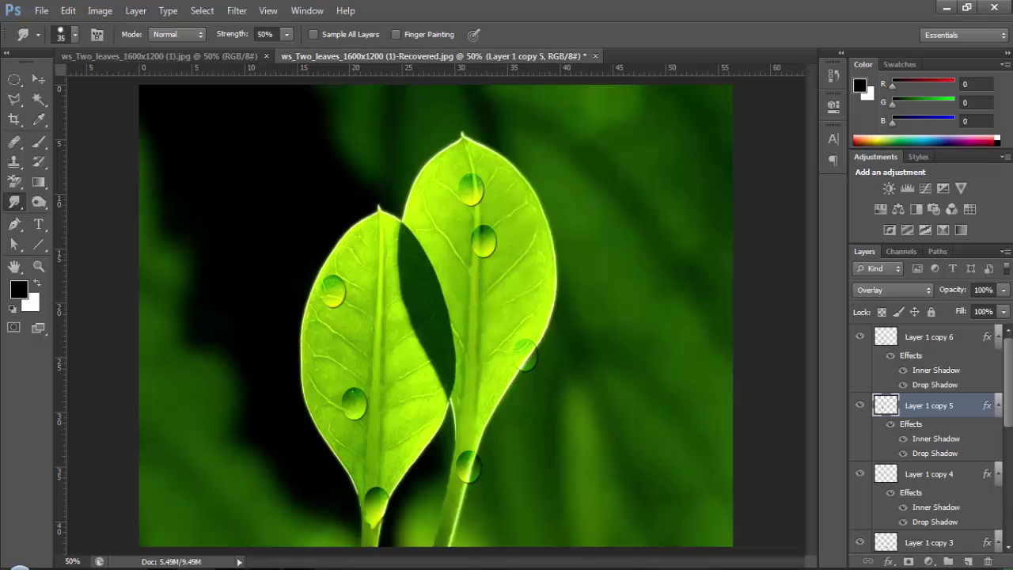
click(1010, 490)
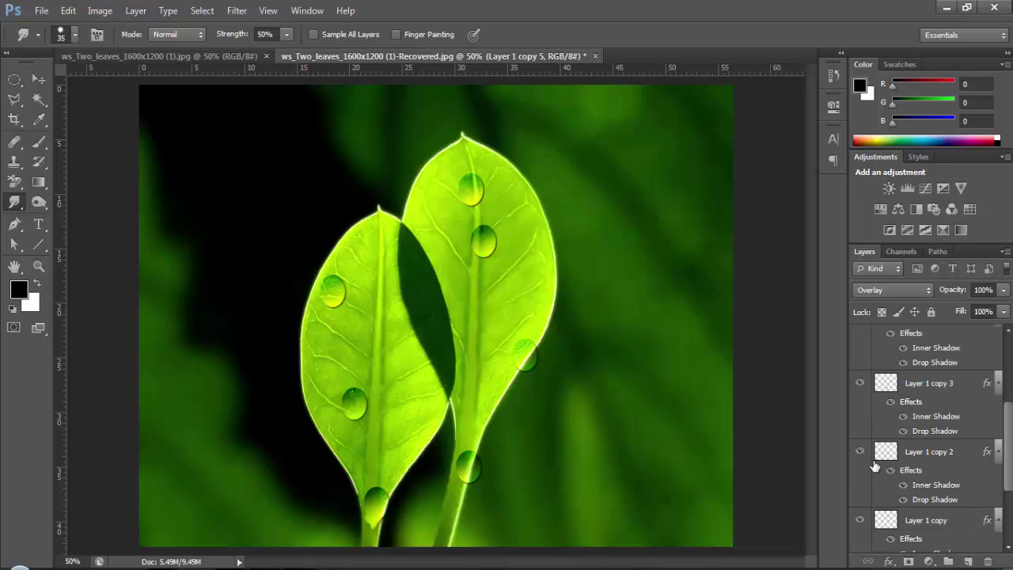
click(942, 452)
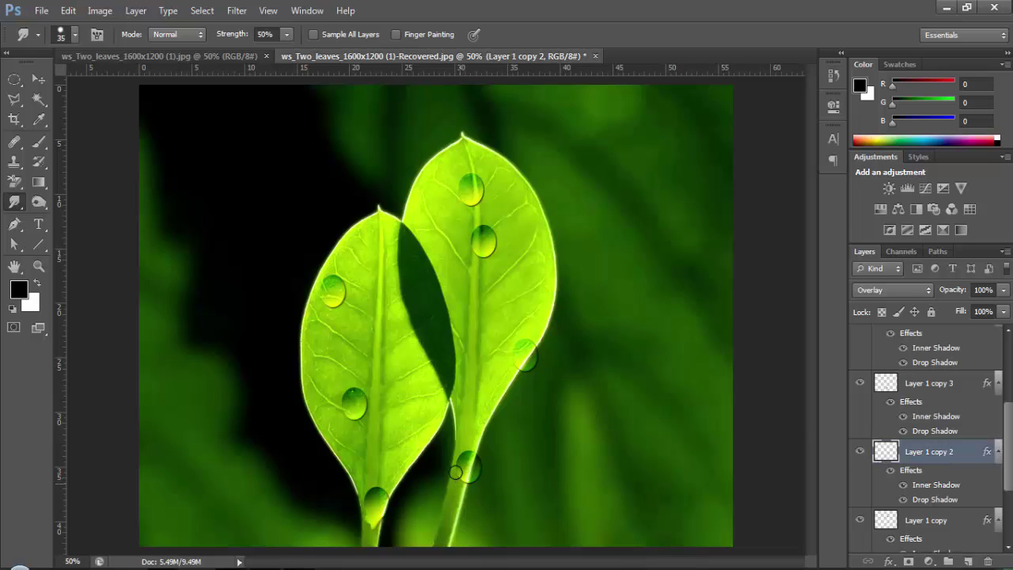
click(39, 202)
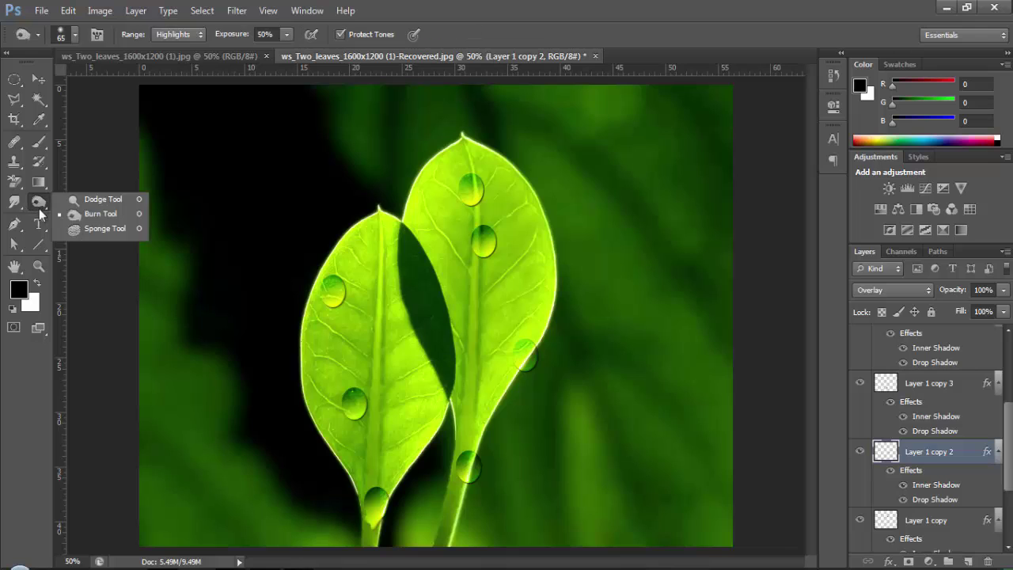
click(16, 203)
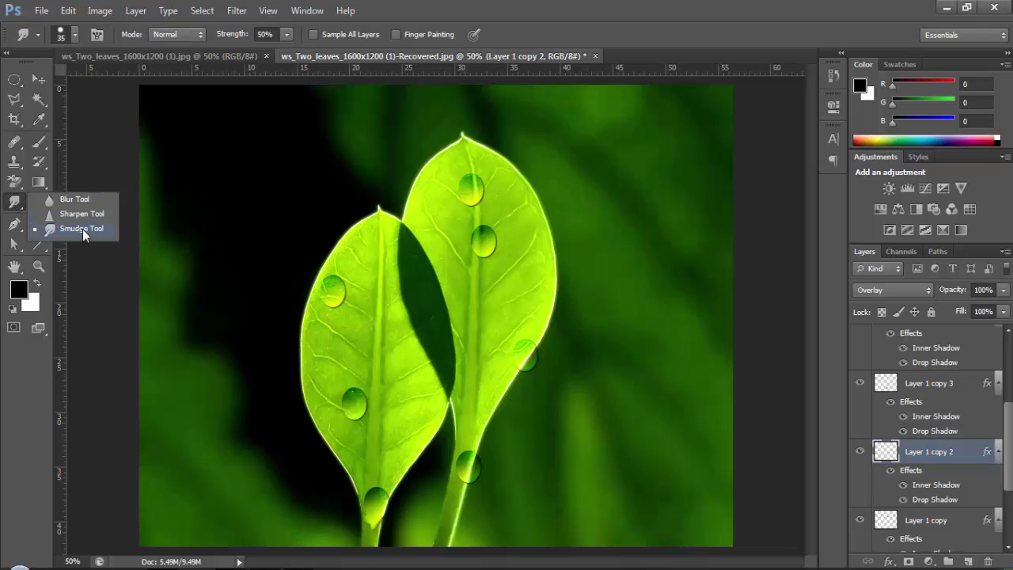
click(82, 228)
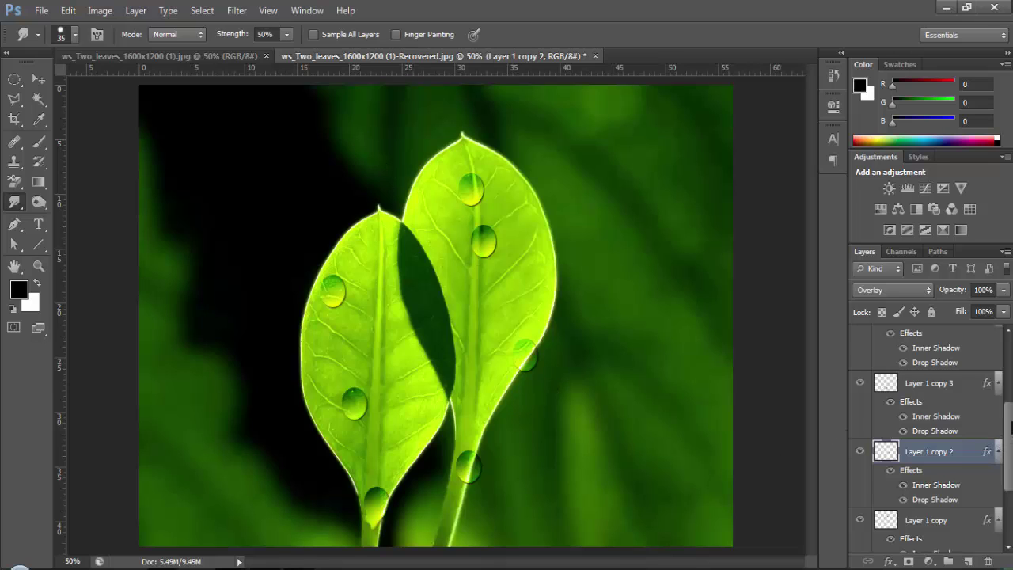
scroll(1012, 426, up, 1)
click(918, 356)
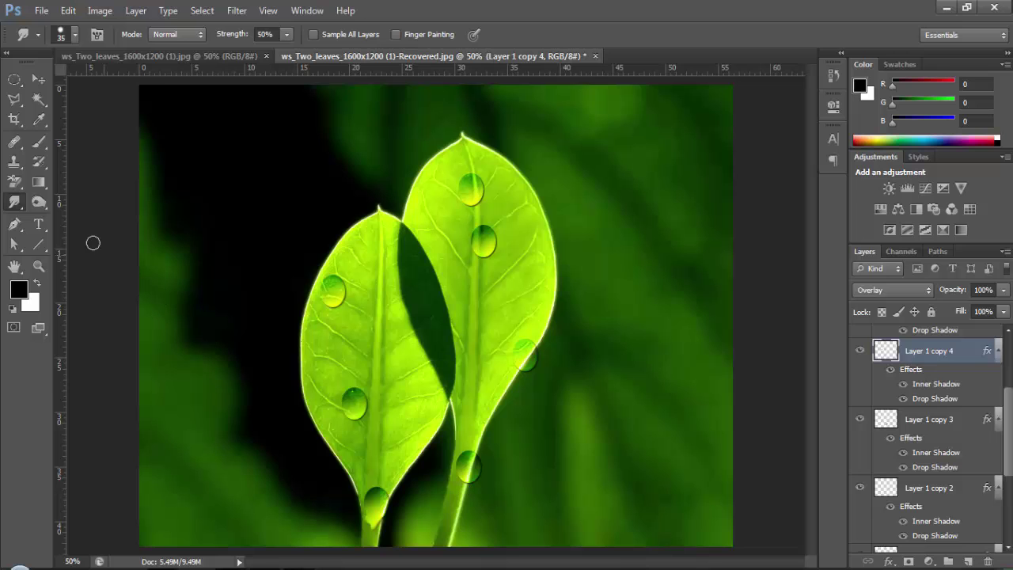
right_click(13, 207)
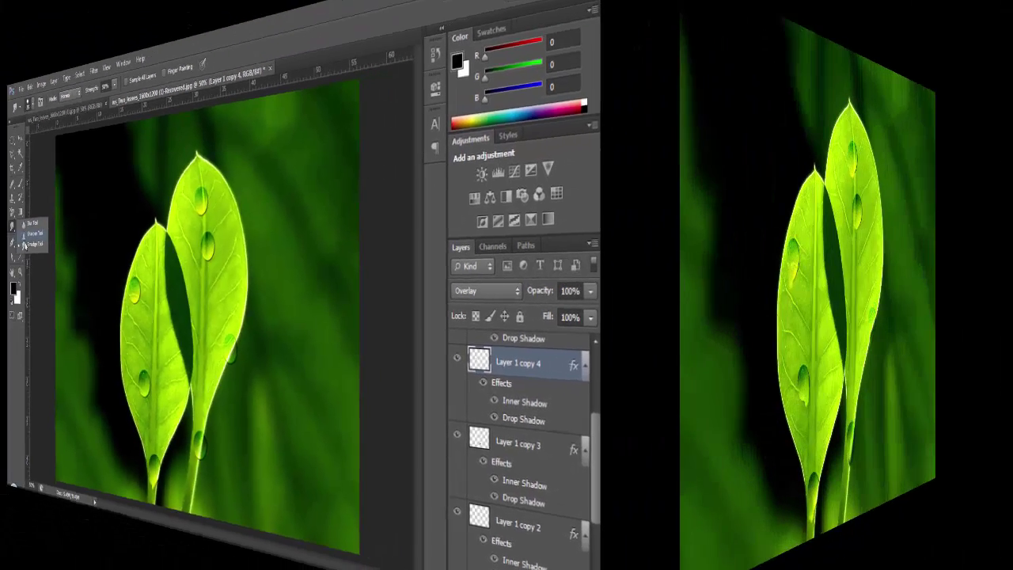